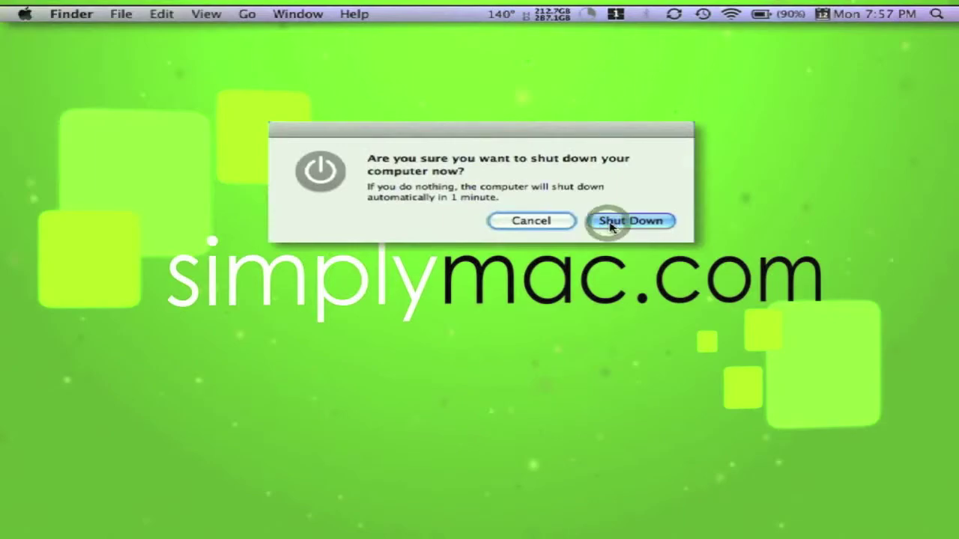
left_click(611, 222)
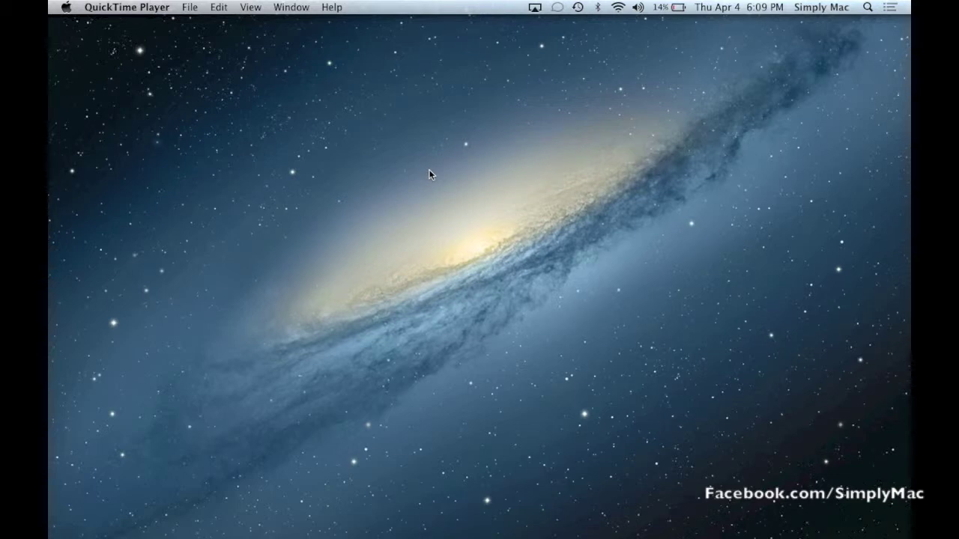
Open the Time Machine preferences and switch automatic backups off and back on
left_click(578, 9)
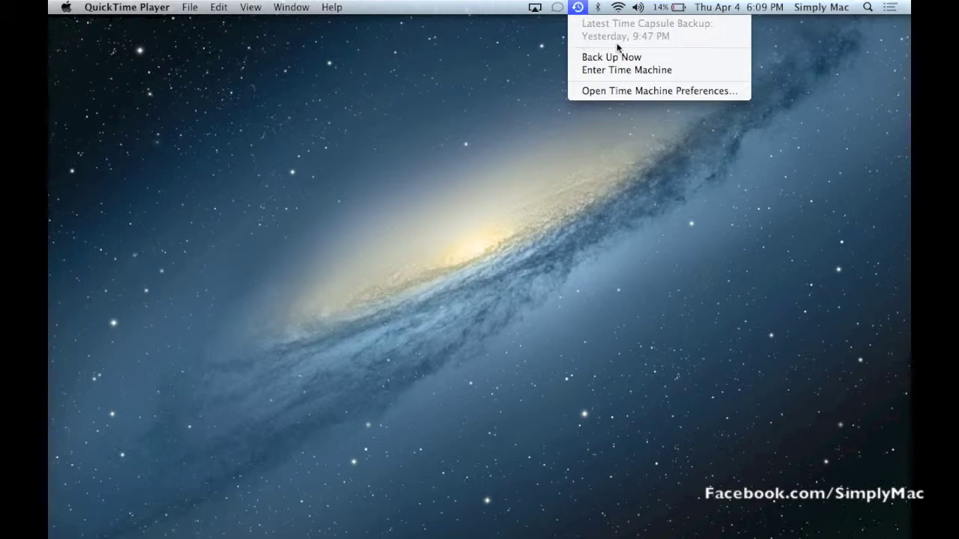
left_click(599, 91)
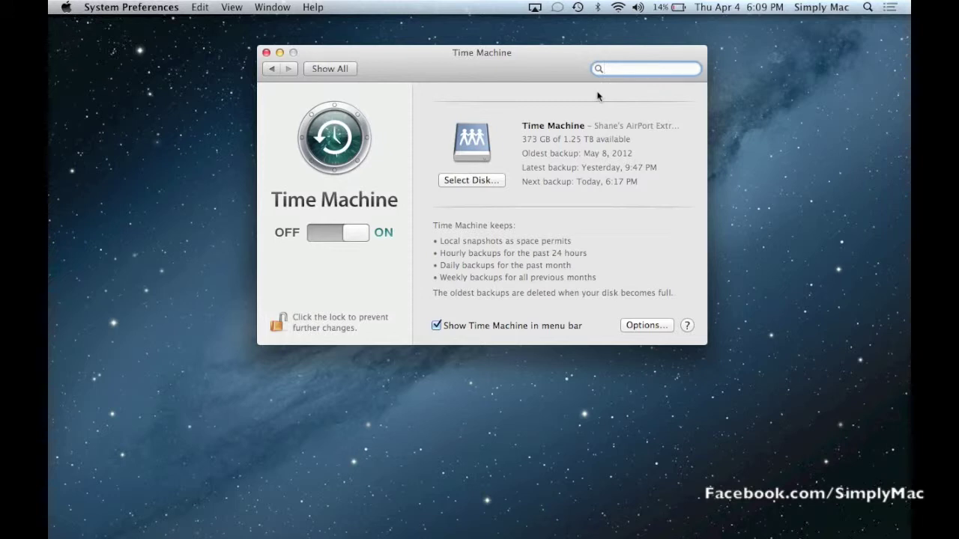
left_click(337, 233)
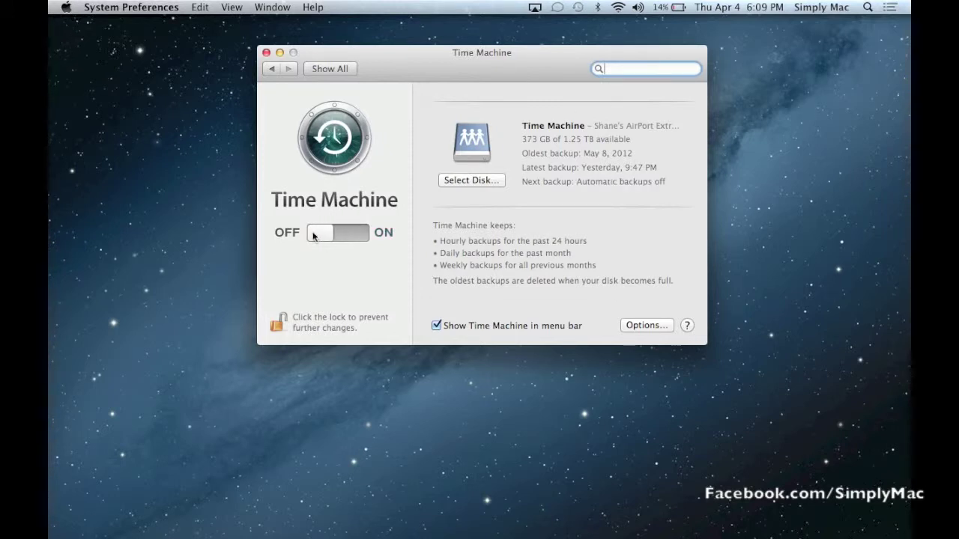
left_click_drag(313, 234, 365, 236)
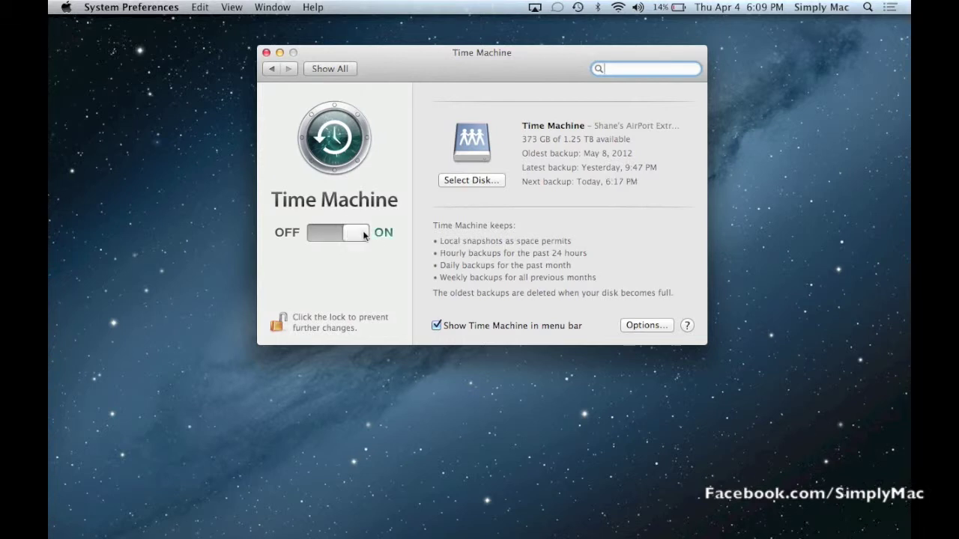
Inspect the existing Time Machine backup disk in the disk selection list, clear the selection and cancel the list
left_click(462, 181)
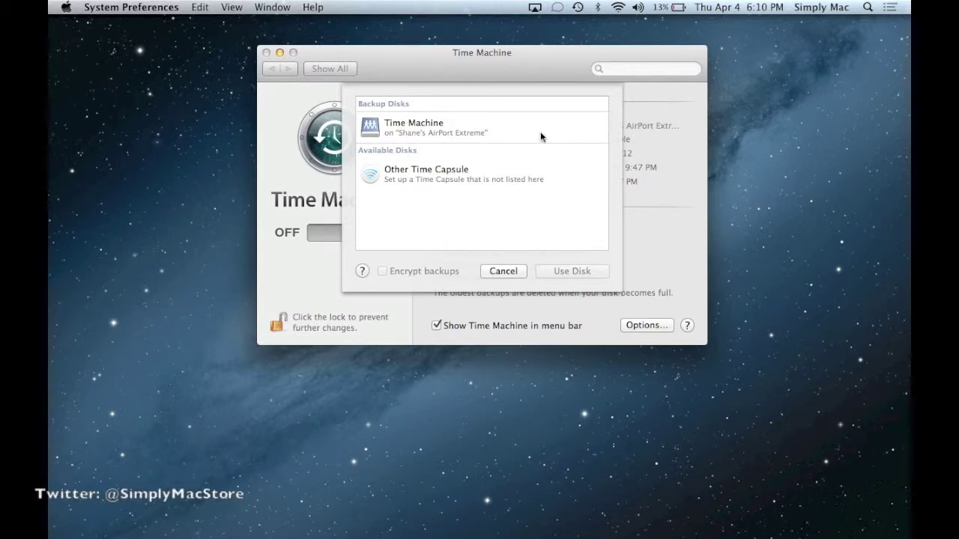
left_click(505, 129)
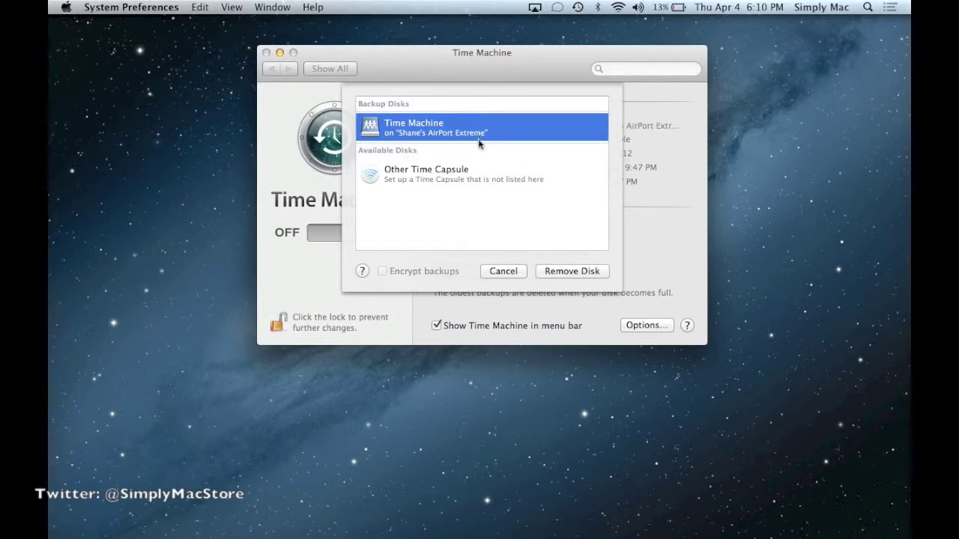
left_click(529, 237)
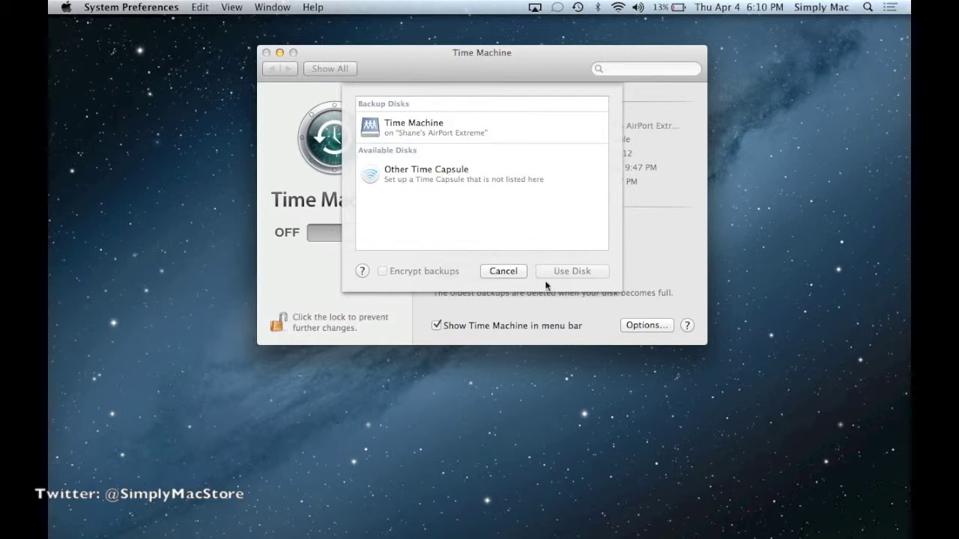
left_click(516, 271)
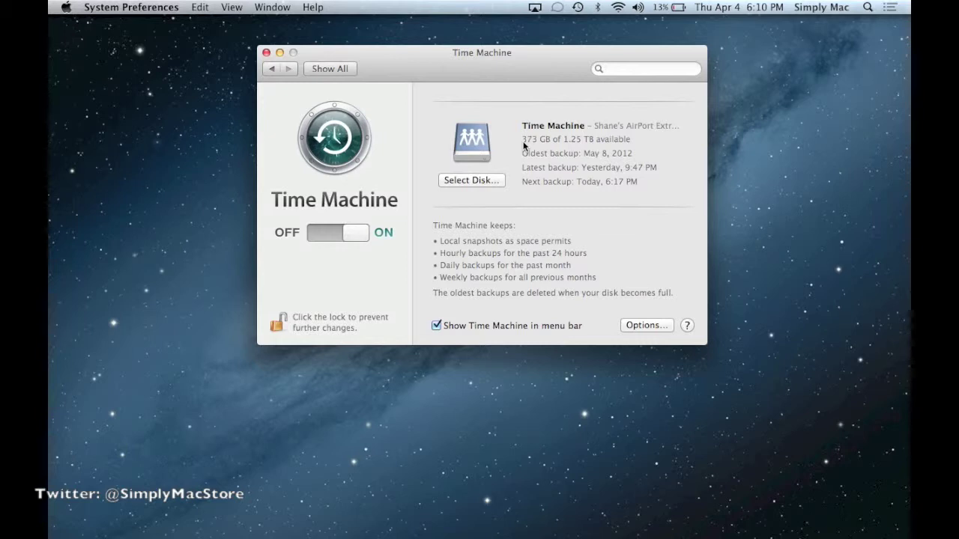
Examine the Other Time Capsule option among the available disks and cancel without setting it up
left_click(486, 181)
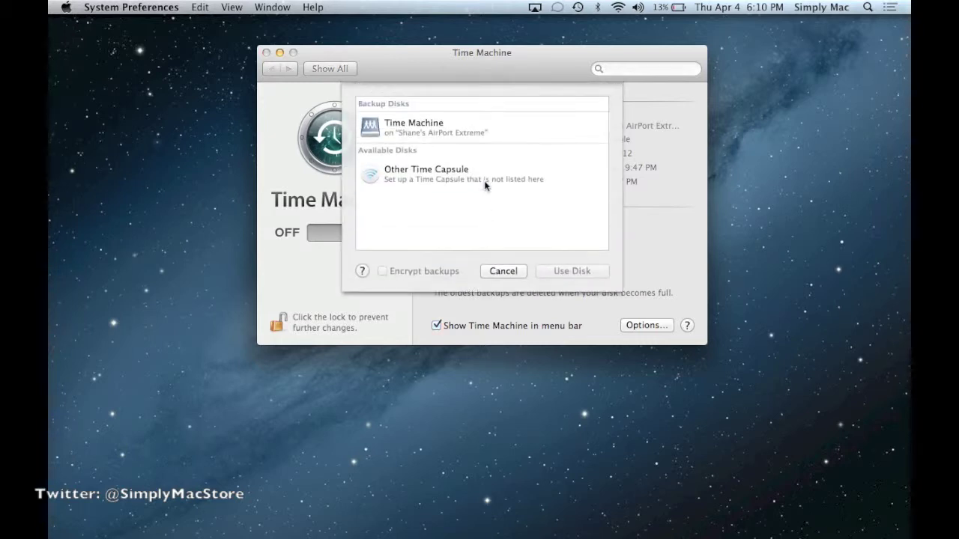
left_click(444, 177)
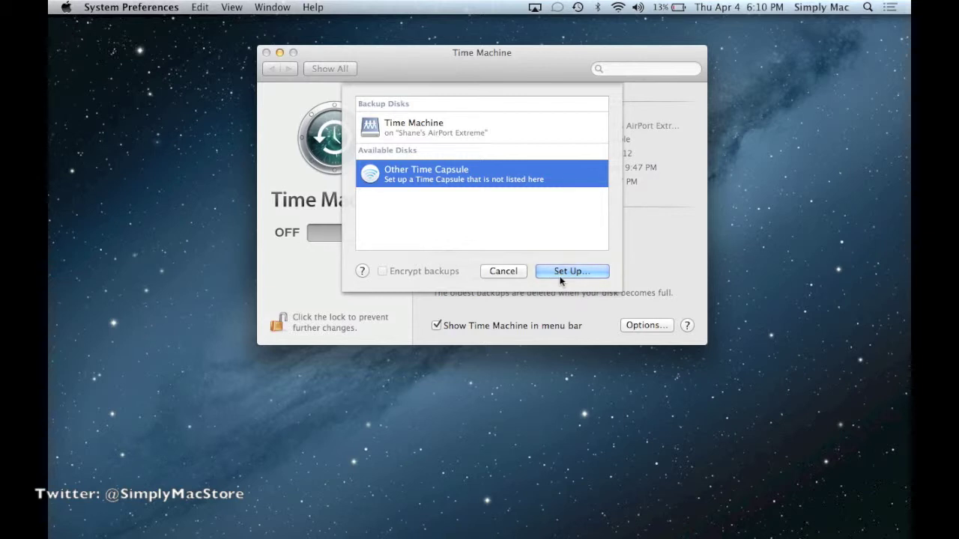
left_click(502, 272)
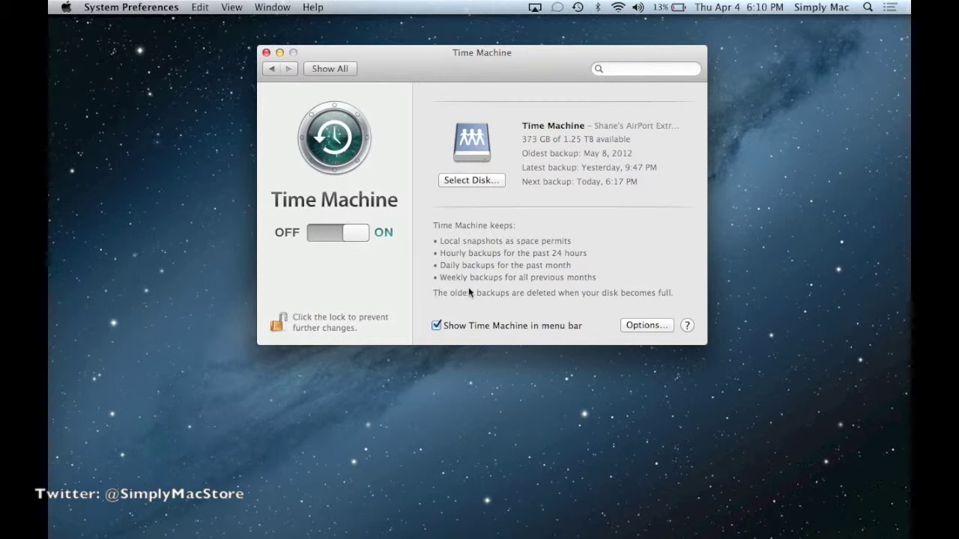
Examine the Time Machine backup options and the chooser for excluding items from backups, and cancel both
left_click(643, 326)
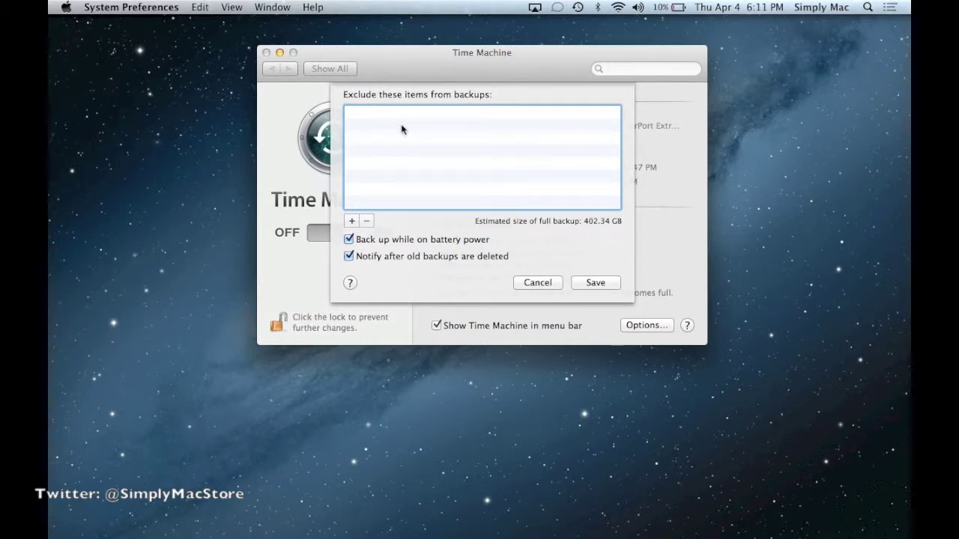
left_click(352, 221)
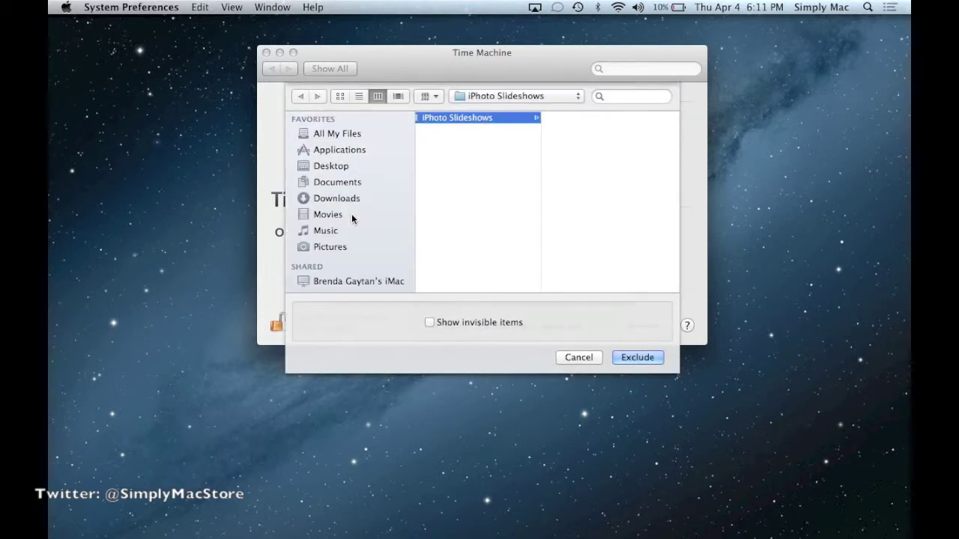
scroll(338, 225, "down", 2)
scroll(337, 225, "down", 2)
scroll(336, 225, "up", 3)
scroll(337, 225, "down", 1)
scroll(337, 225, "down", 2)
scroll(338, 225, "up", 4)
left_click(578, 358)
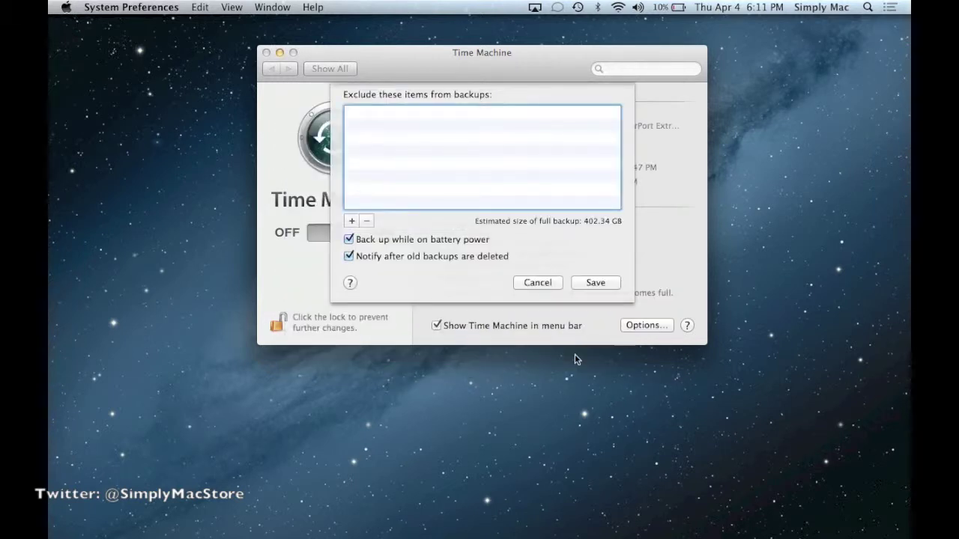
left_click(546, 283)
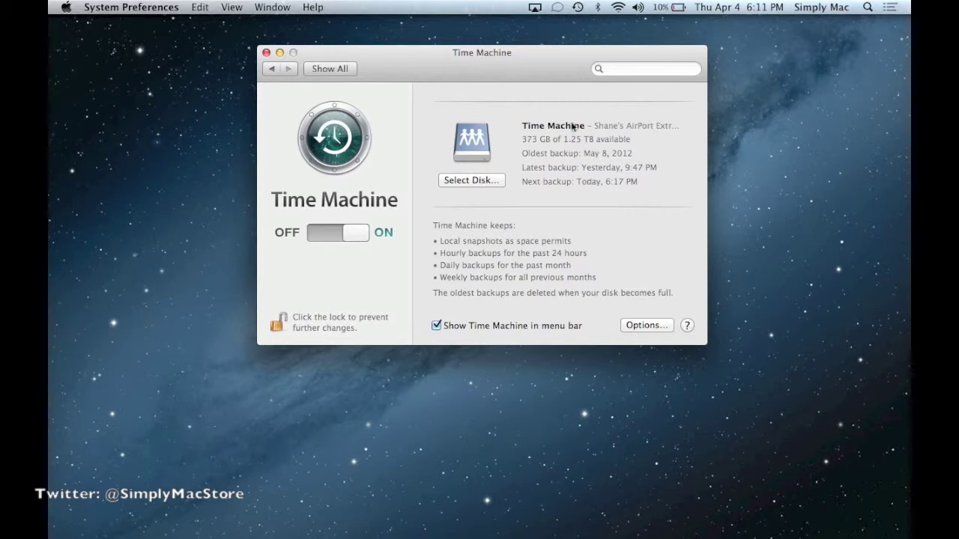
Review the backup disk list once more, cancel it and move the Time Machine preferences window slightly aside
left_click(473, 182)
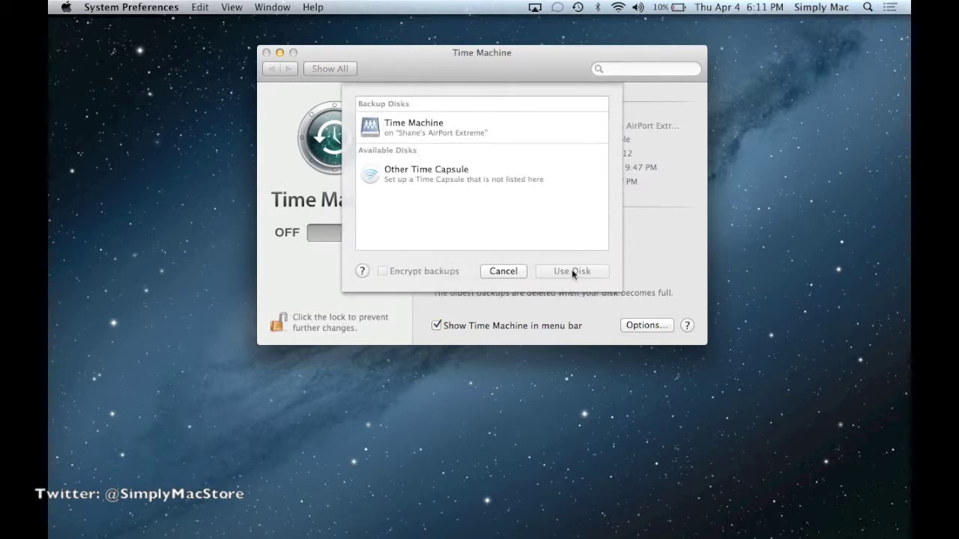
left_click(502, 271)
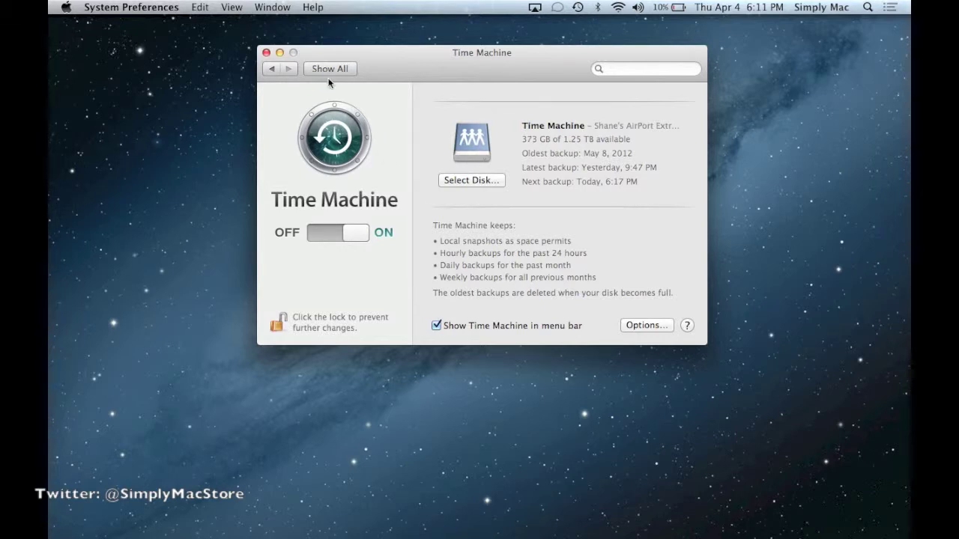
left_click_drag(435, 64, 475, 61)
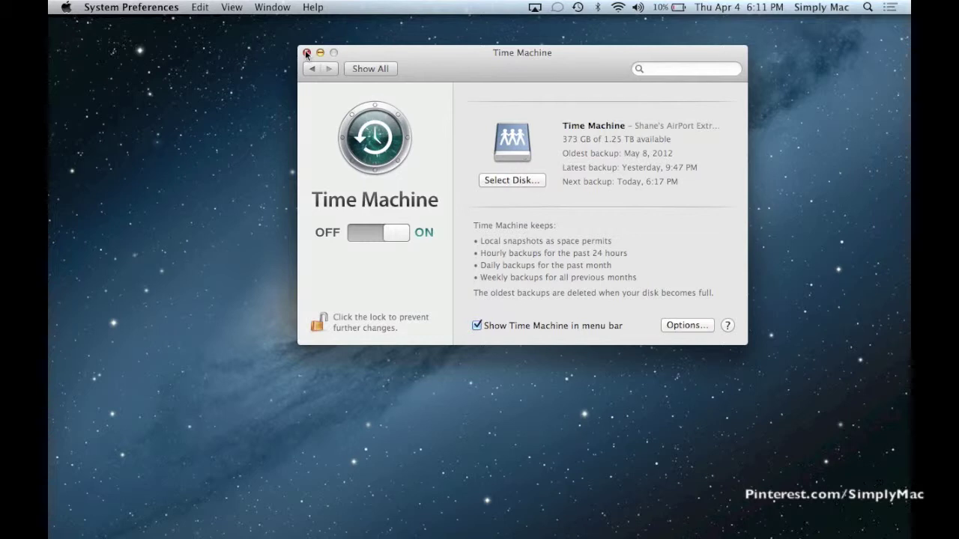
Enter Time Machine, show All My Files and go back to the May 8, 2012 backup on the timeline
mouse_move(480, 535)
left_click(576, 6)
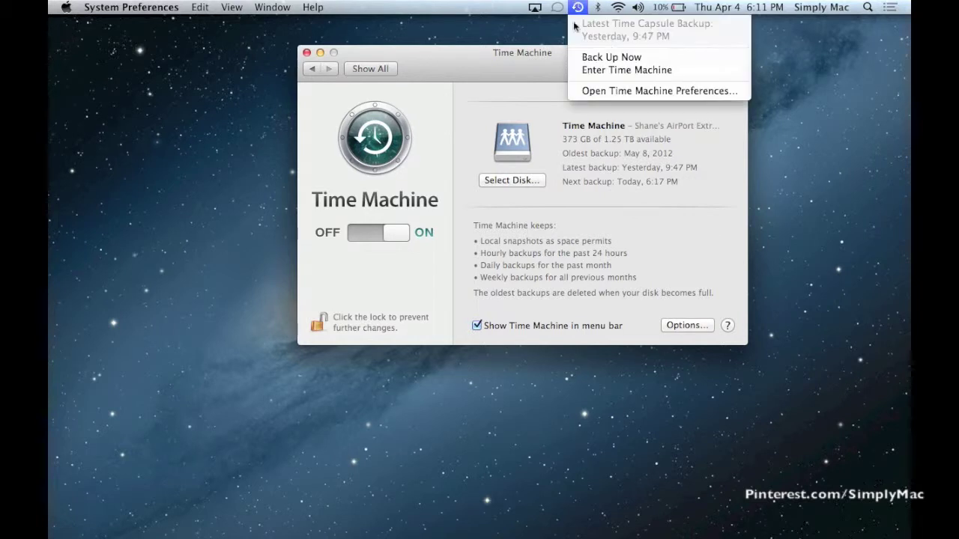
left_click(593, 67)
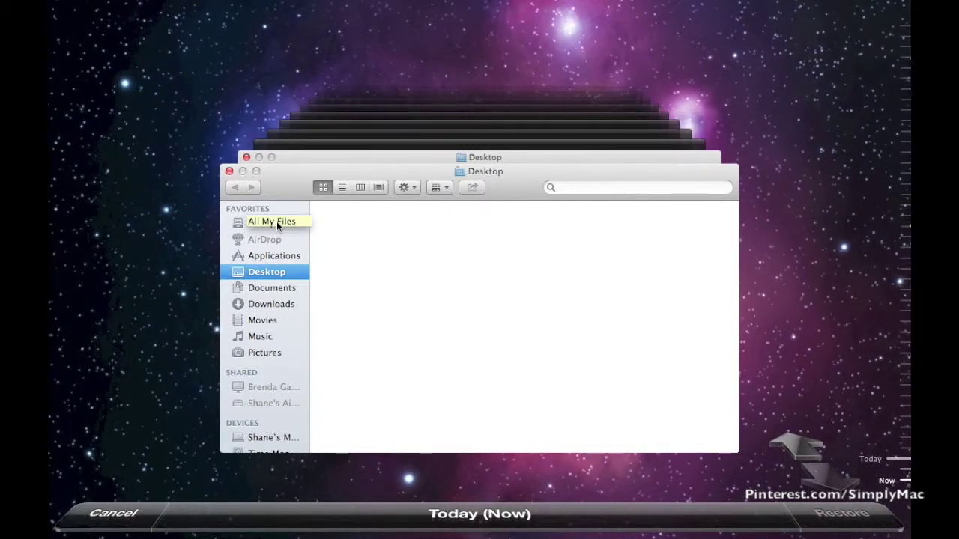
left_click(277, 223)
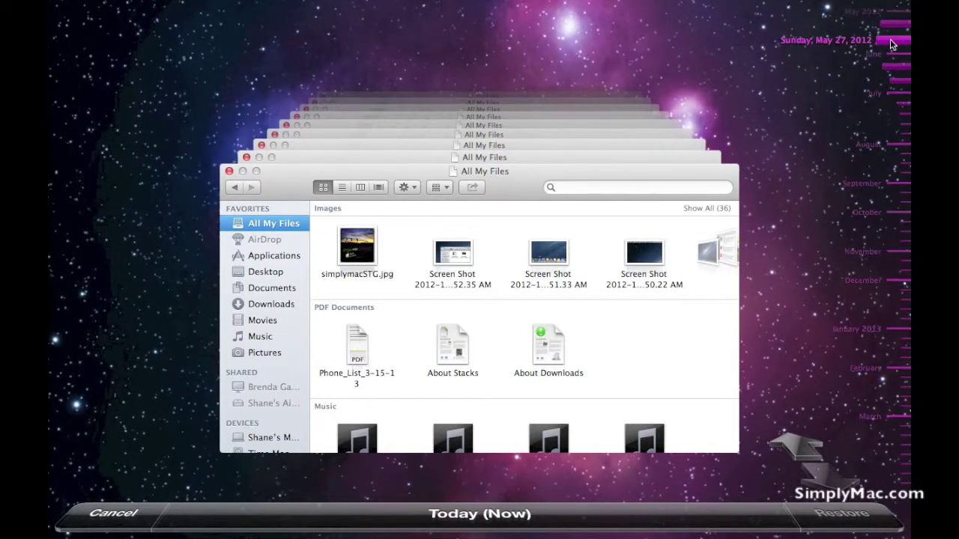
left_click(893, 35)
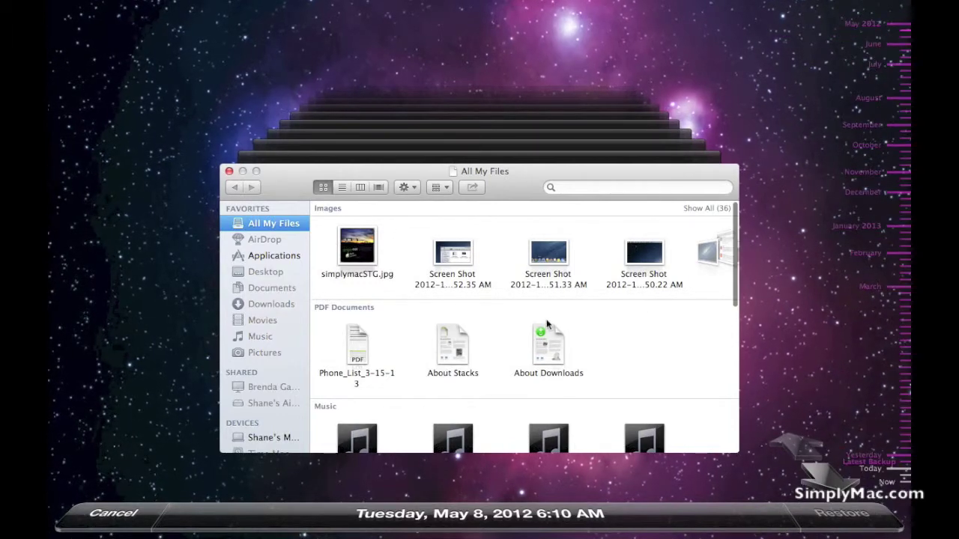
Browse the file categories in the May 8, 2012 backup and select the second screenshot under Images
scroll(548, 324, "down", 5)
scroll(548, 324, "down", 2)
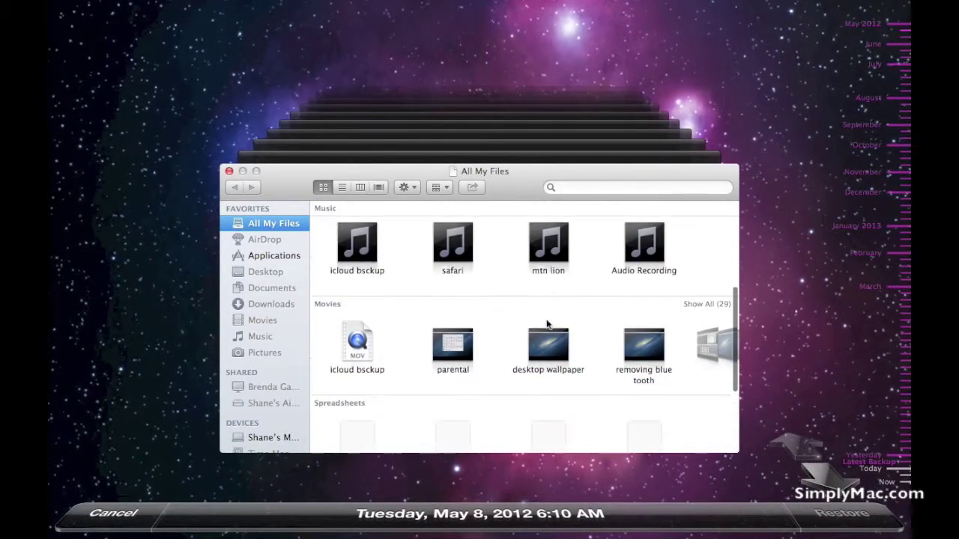
scroll(547, 324, "up", 8)
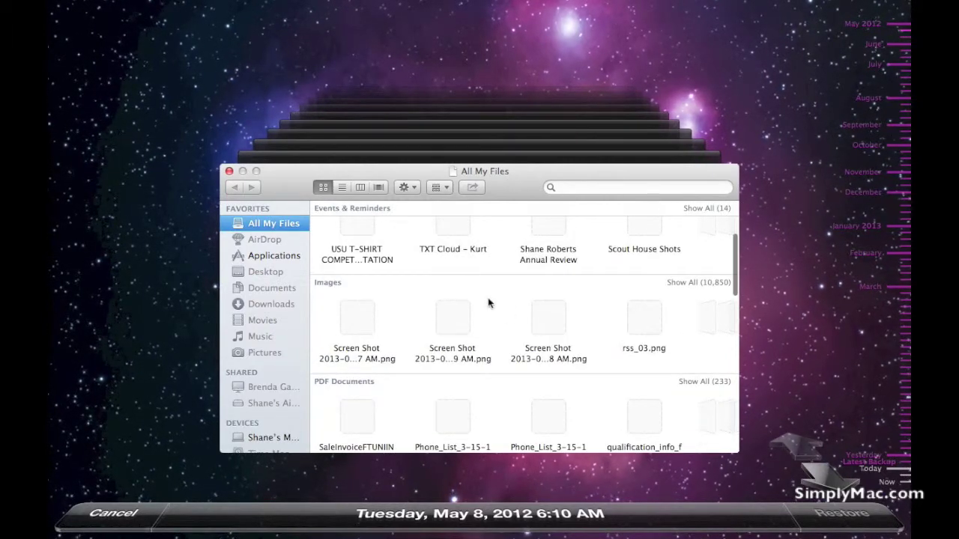
scroll(488, 303, "up", 1)
scroll(489, 302, "up", 2)
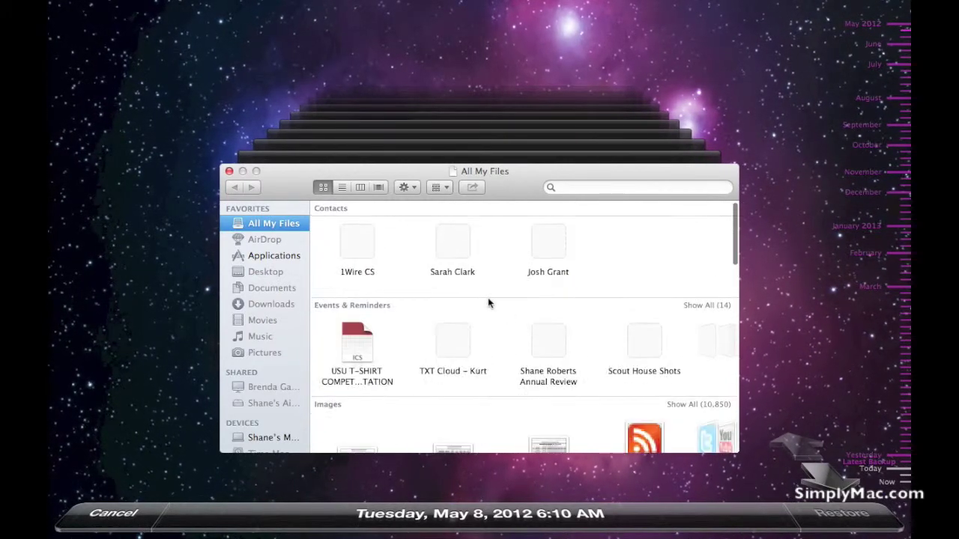
scroll(488, 302, "down", 3)
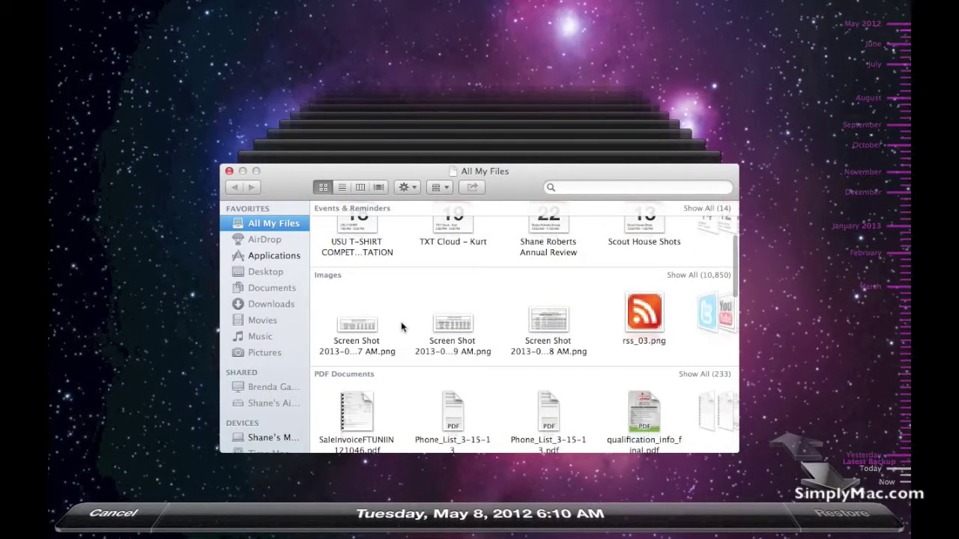
left_click(449, 332)
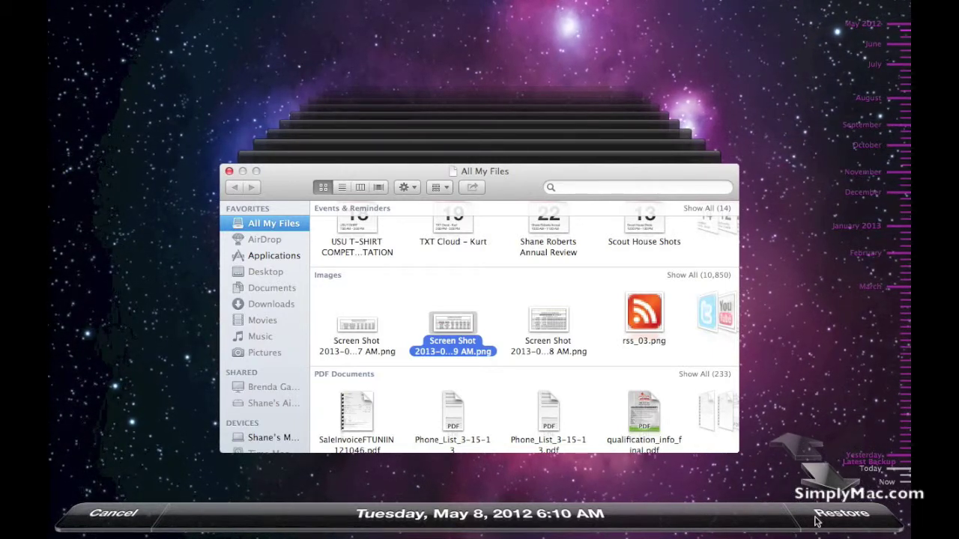
Exit Time Machine without restoring, close the Desktop Finder window and bring the Time Machine preferences to the front
left_click(104, 515)
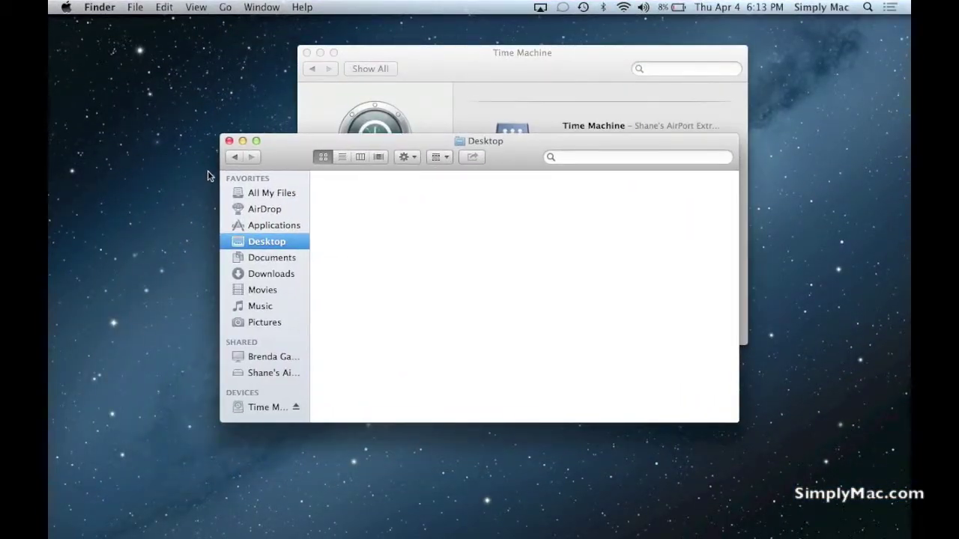
left_click(230, 140)
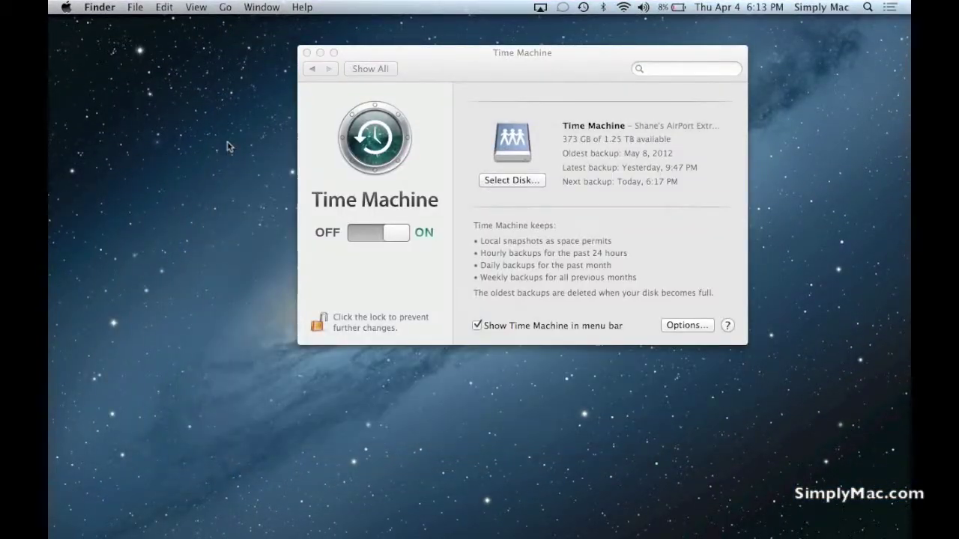
left_click(364, 49)
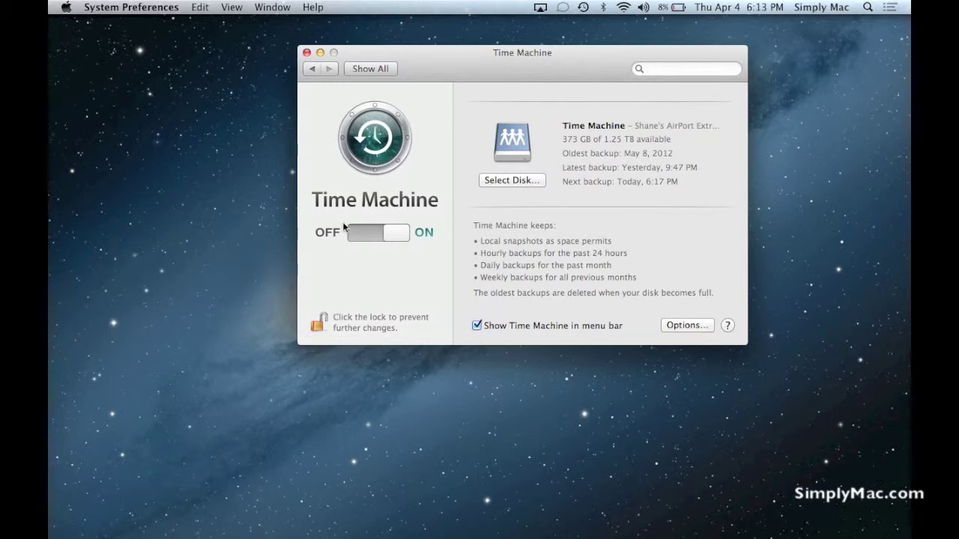
Check the backup disk list in the Time Machine preferences, cancel it and dismiss the reserve battery alert
left_click(582, 8)
left_click(510, 93)
left_click(510, 180)
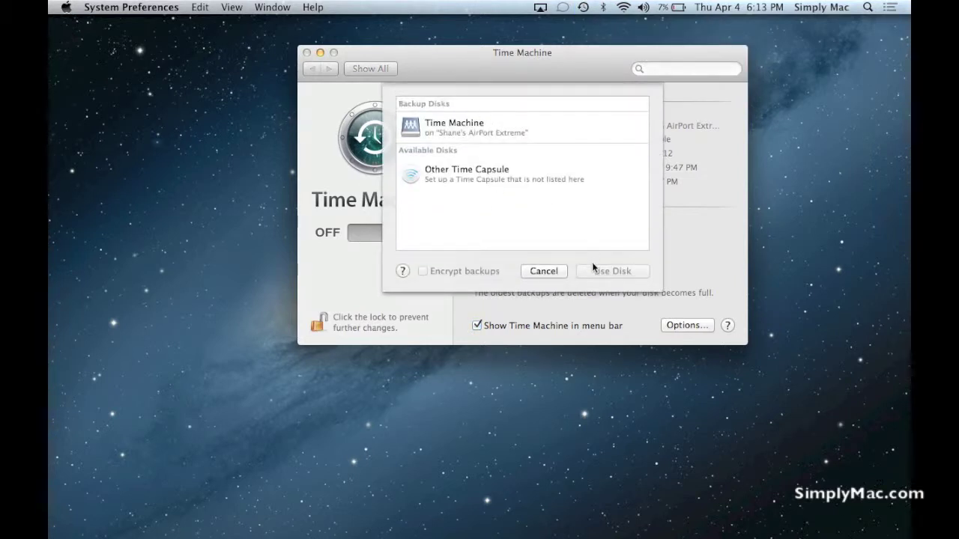
left_click(533, 270)
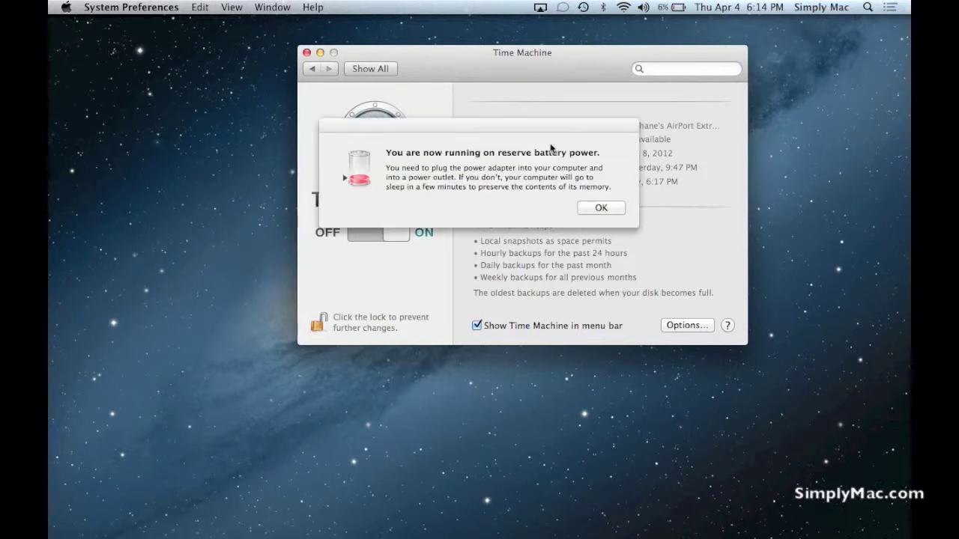
left_click(600, 208)
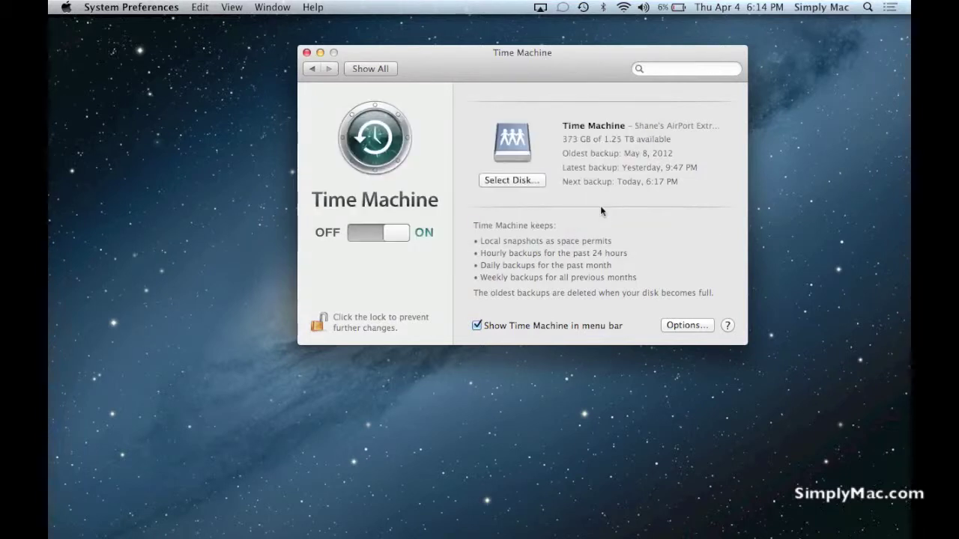